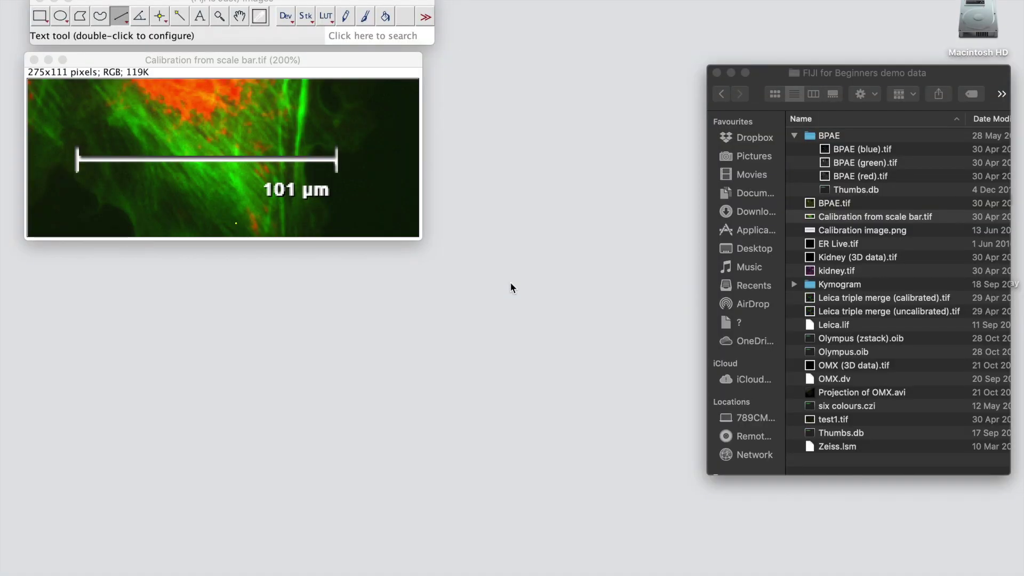
Draw a straight line across the 101 µm scale bar, then widen Finder's Date Modified column.
{"action": "left_click", "coordinate": [350, 62]}
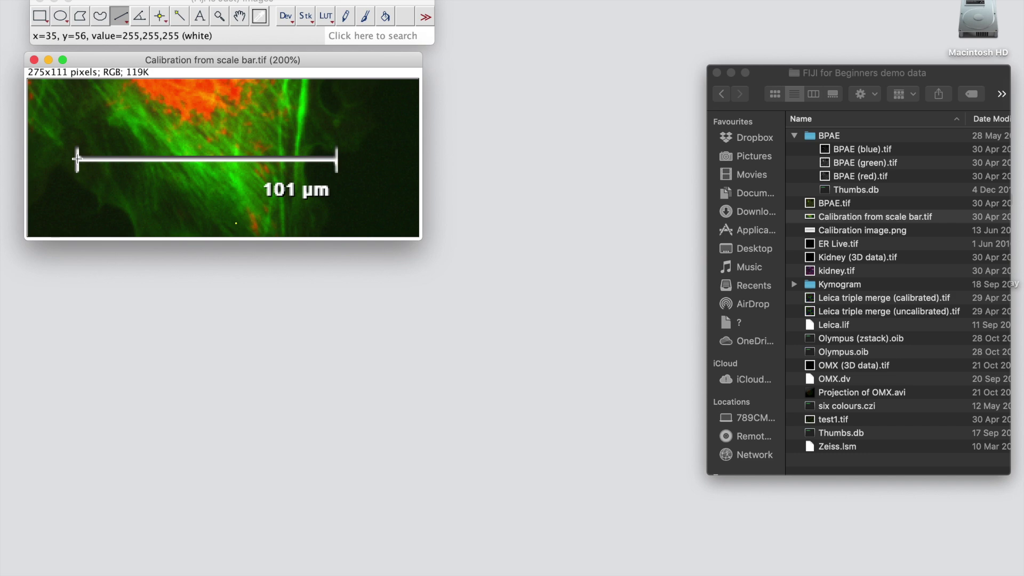
{"action": "left_click_drag", "start_coordinate": [77, 159], "coordinate": [336, 160]}
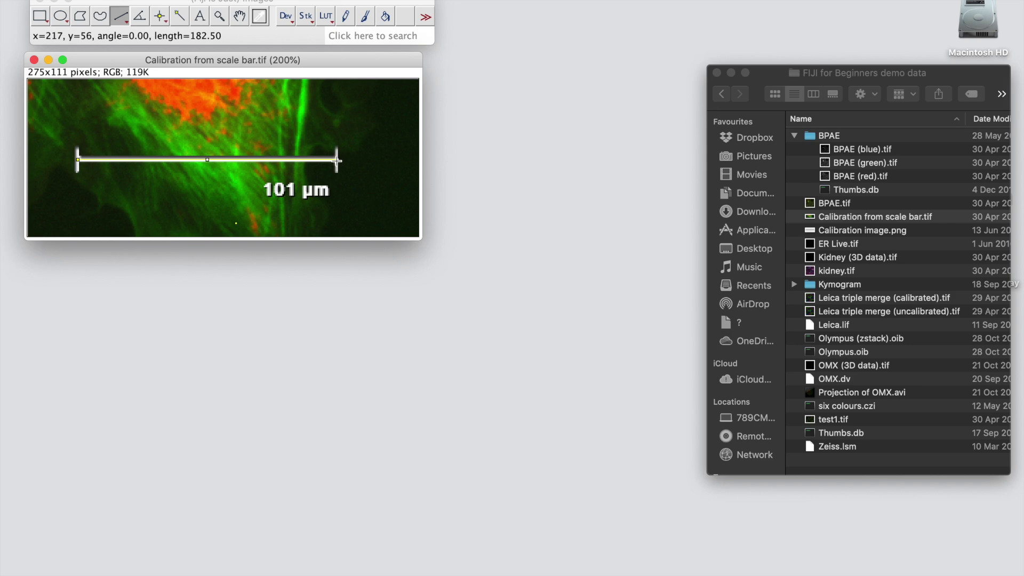
{"action": "left_click_drag", "start_coordinate": [336, 160], "coordinate": [336, 160]}
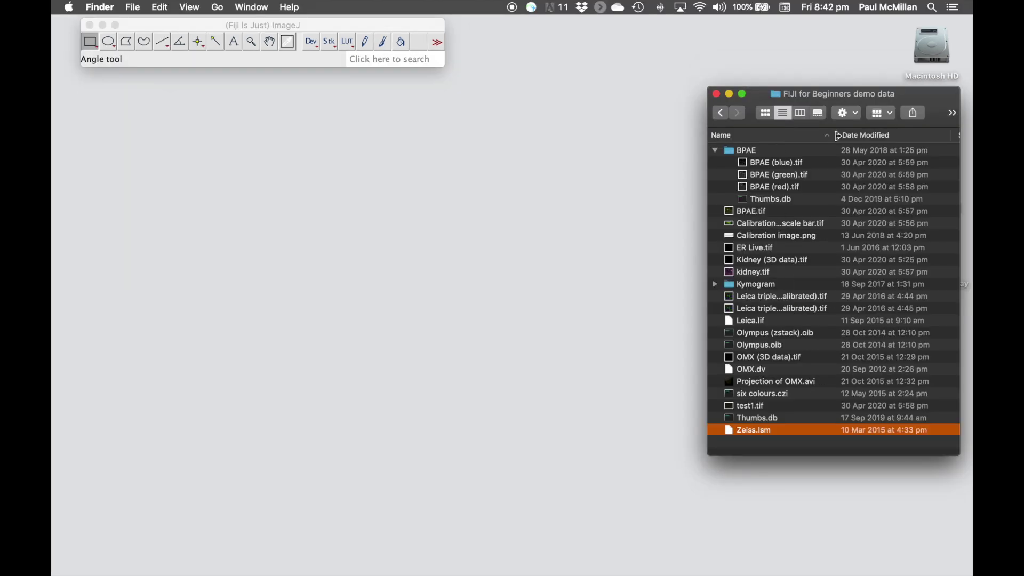
{"action": "left_click_drag", "start_coordinate": [834, 133], "coordinate": [872, 134]}
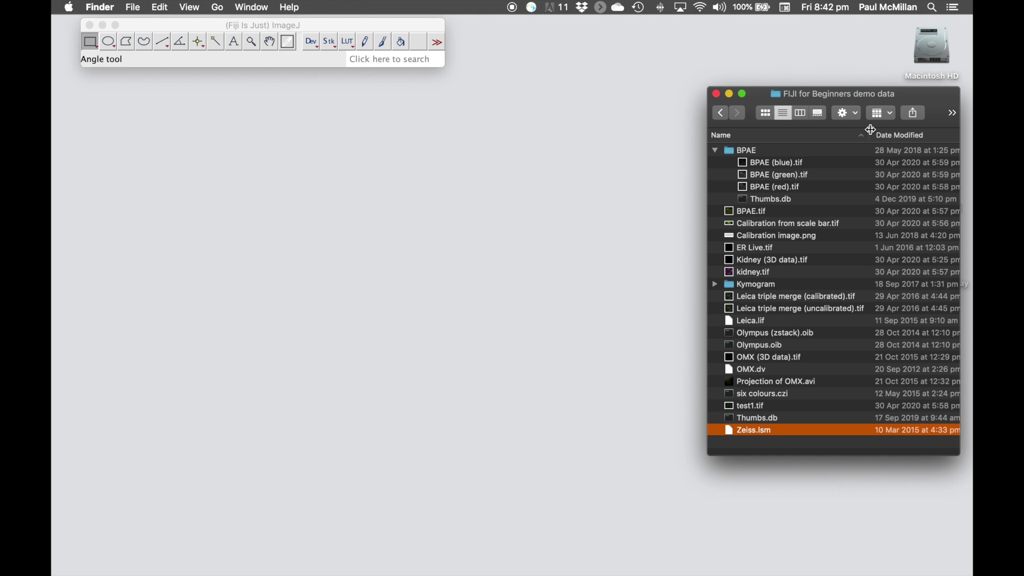
Drag Leica triple merge (uncalibrated).tif from Finder into Fiji and zoom out to 50%.
{"action": "left_click", "coordinate": [770, 313]}
{"action": "left_click_drag", "start_coordinate": [792, 315], "coordinate": [313, 87]}
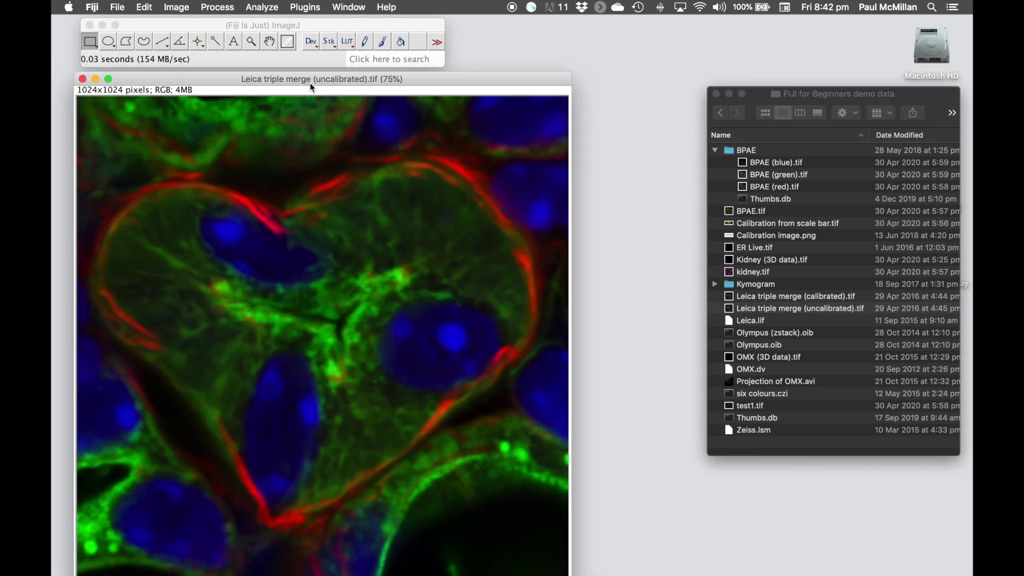
{"action": "key", "text": "minus"}
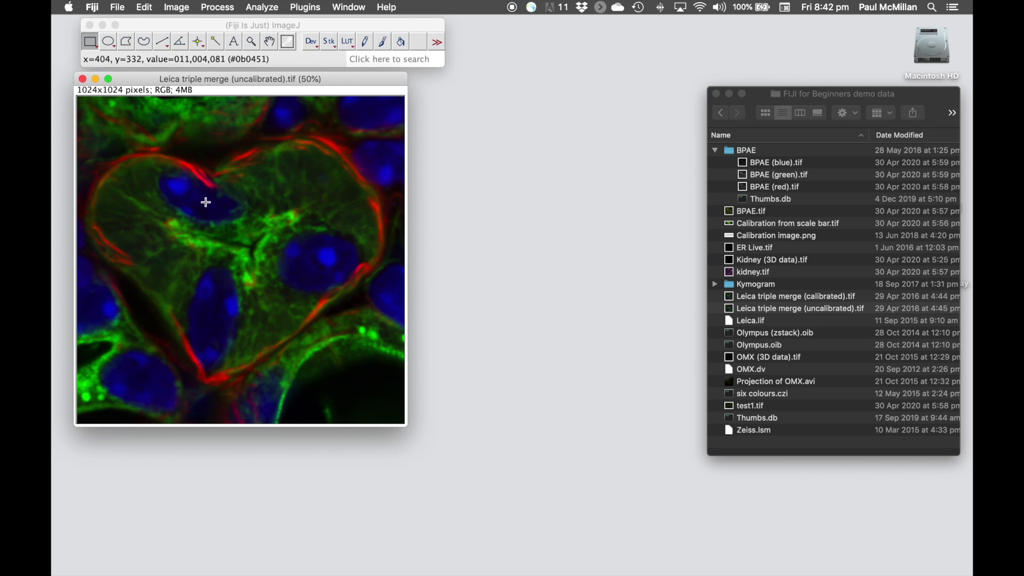
In Image > Properties, set unit of length to um and pixel width to 0.031678.
{"action": "left_click", "coordinate": [184, 9]}
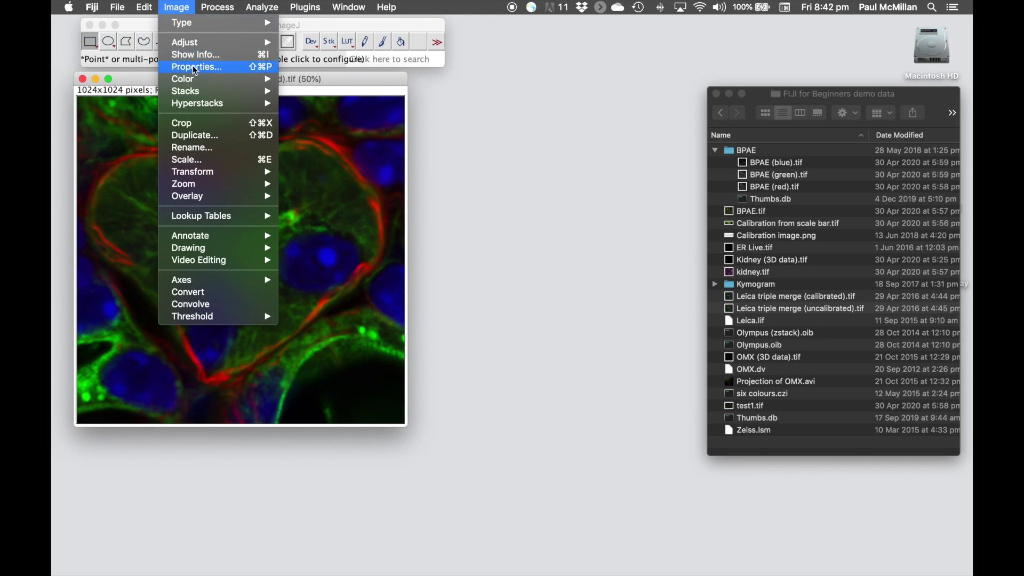
{"action": "left_click", "coordinate": [244, 69]}
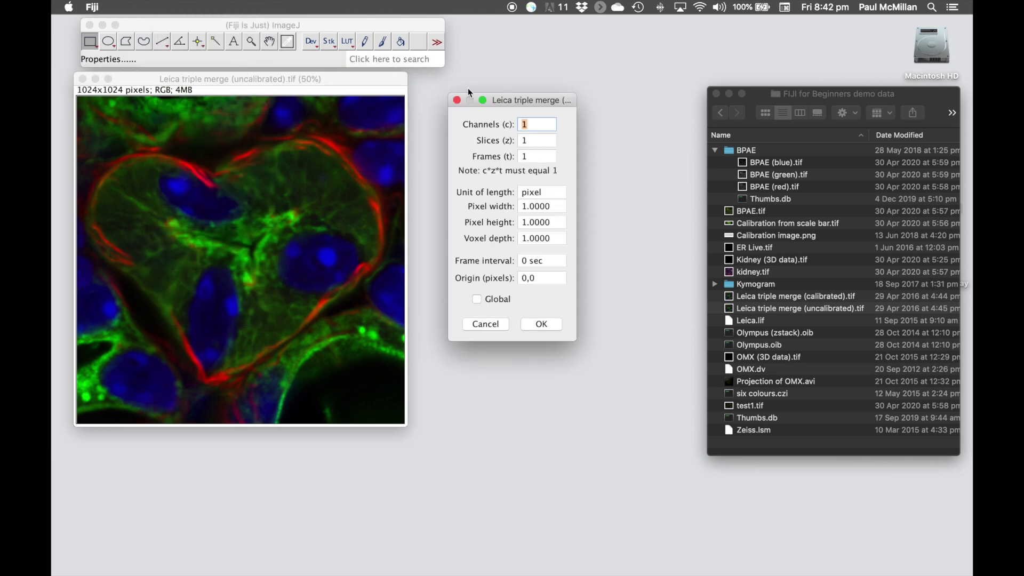
{"action": "left_click_drag", "start_coordinate": [509, 104], "coordinate": [483, 88]}
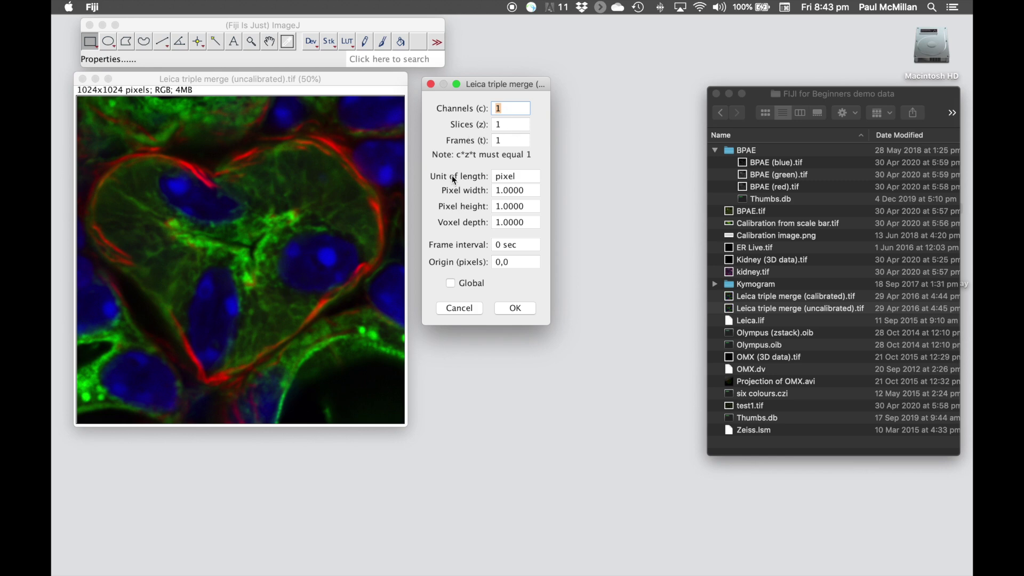
{"action": "double_click", "coordinate": [520, 177]}
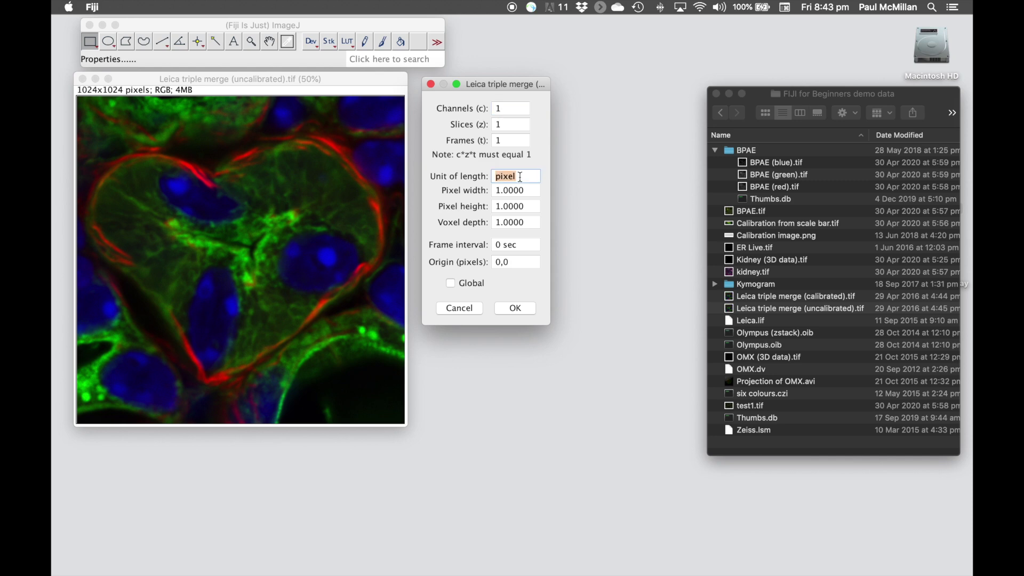
{"action": "type", "text": "um"}
{"action": "left_click", "coordinate": [531, 188]}
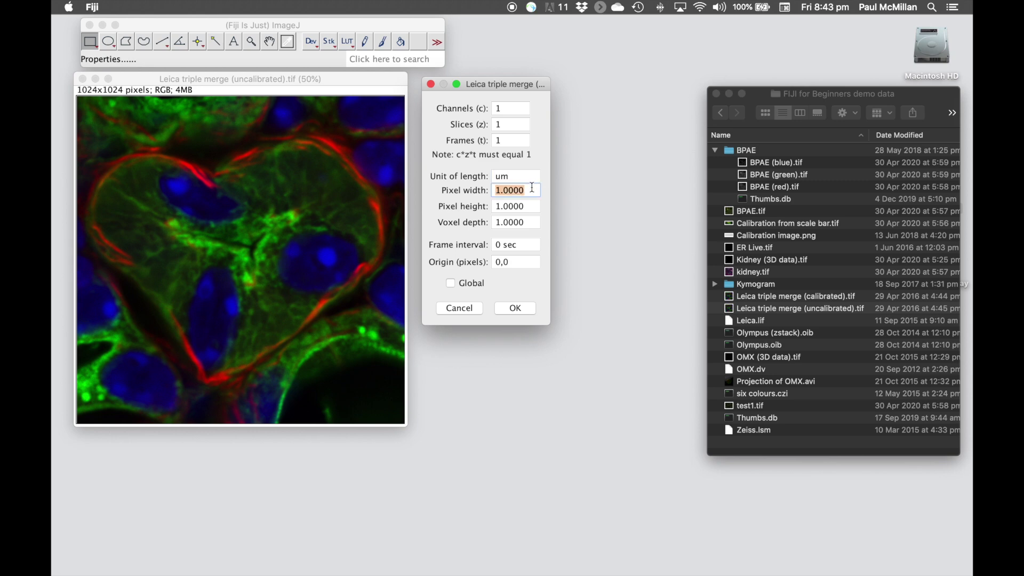
{"action": "type", "text": "0."}
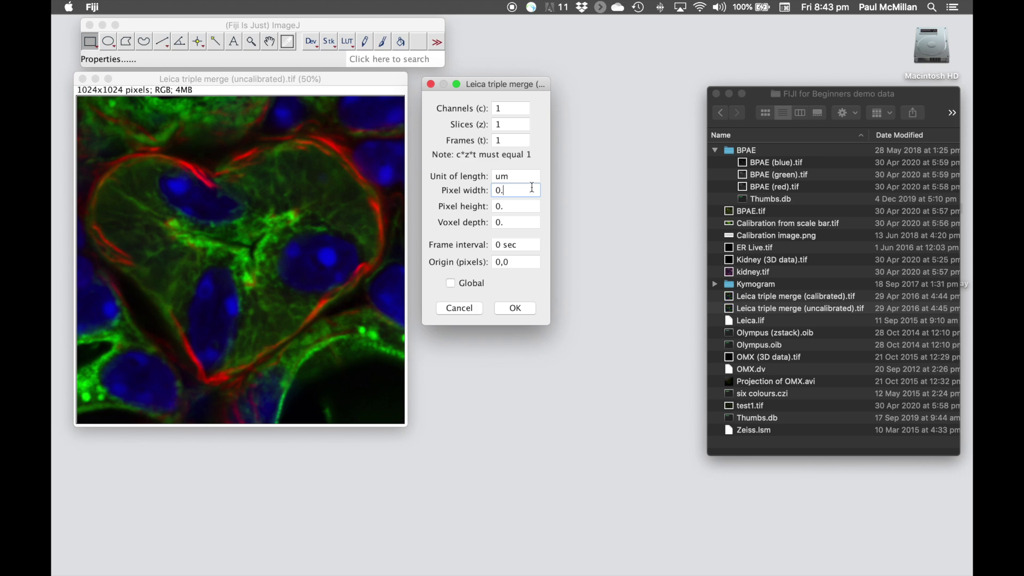
{"action": "type", "text": "031678"}
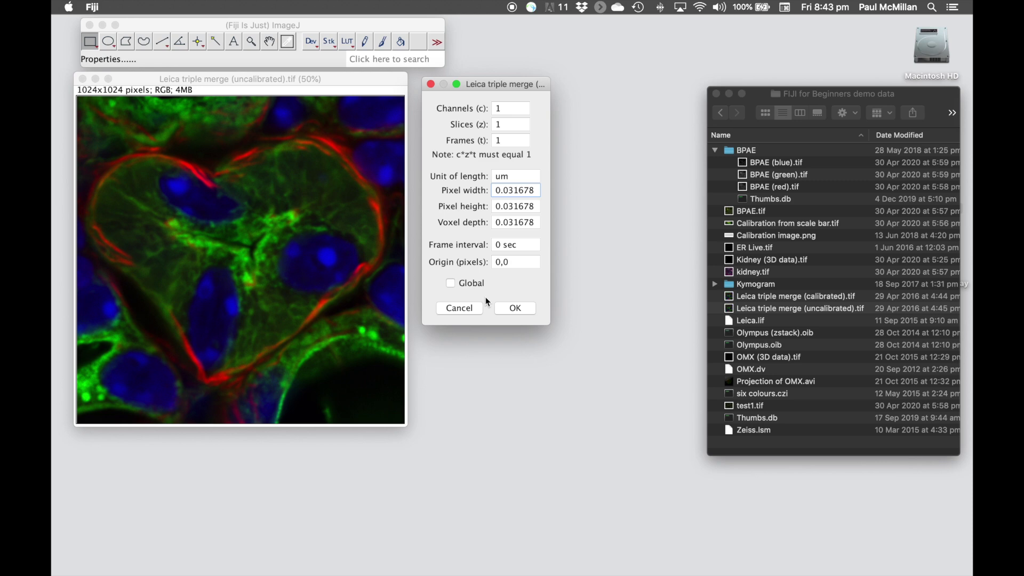
{"action": "left_click", "coordinate": [515, 309]}
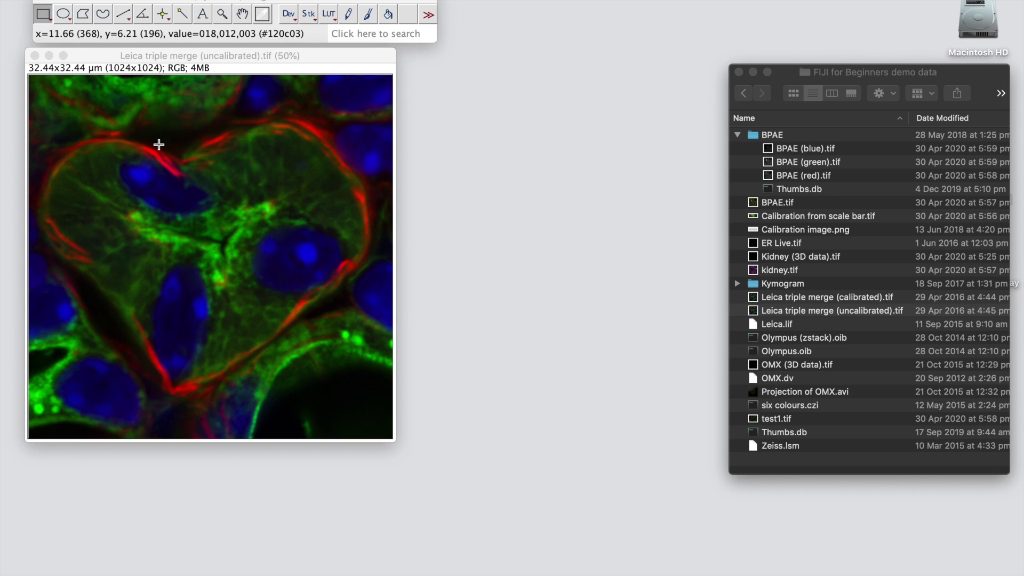
Activate the calibrated Leica image window and open the Analyze menu.
{"action": "left_click", "coordinate": [226, 60]}
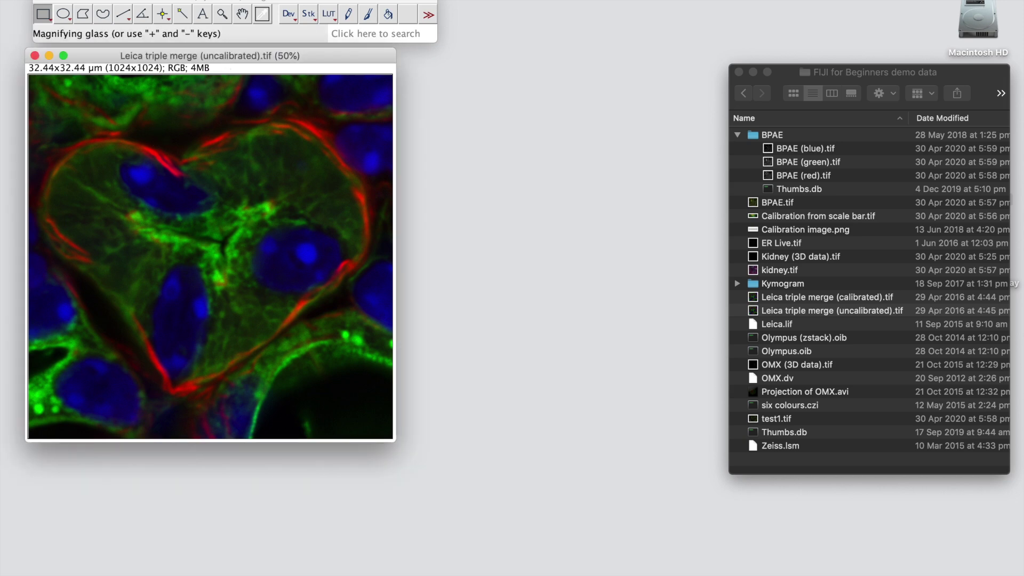
{"action": "left_click", "coordinate": [230, 0]}
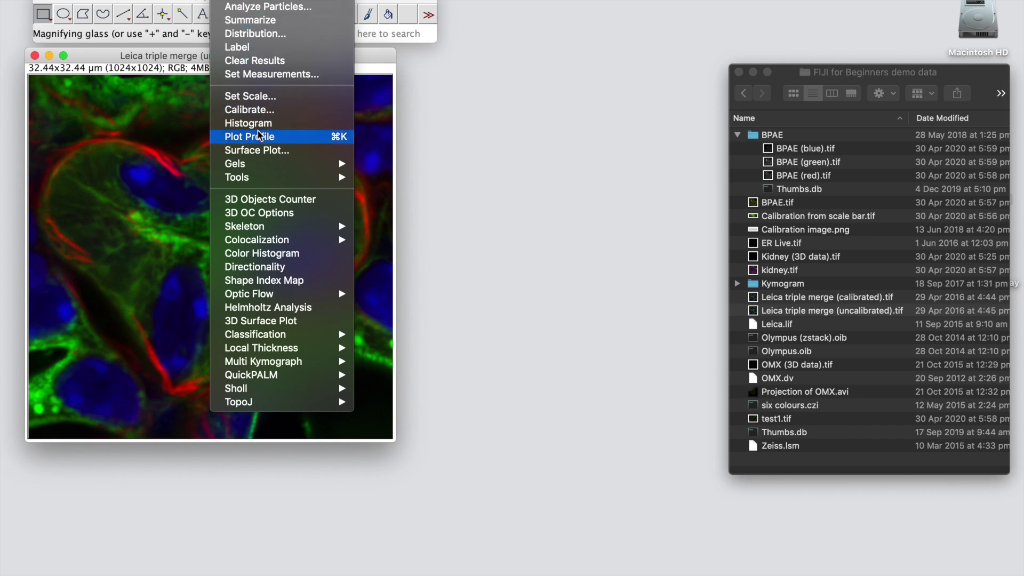
Open Analyze > Tools > Scale Bar and set the bar width to 5 µm.
{"action": "mouse_move", "coordinate": [285, 179]}
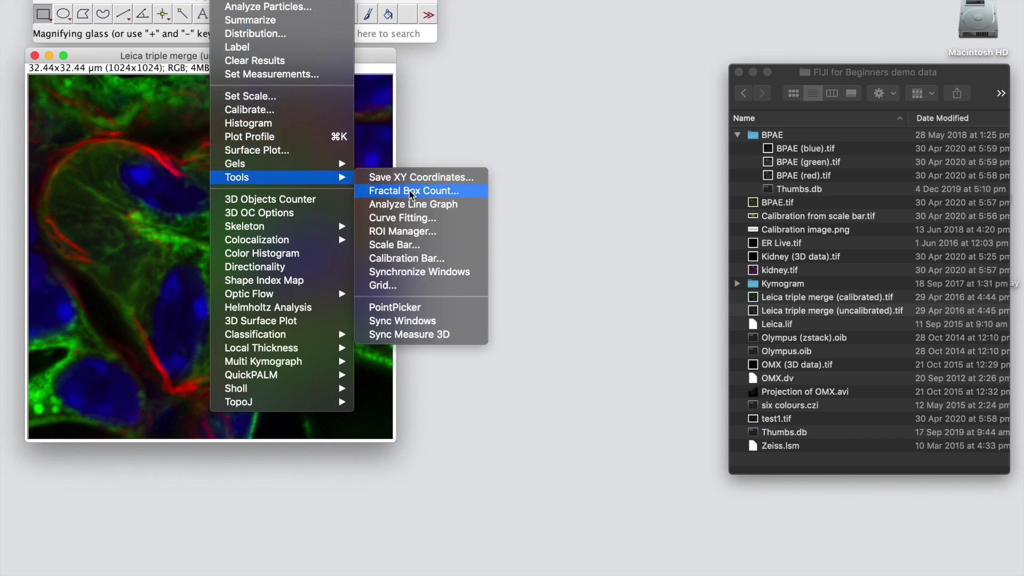
{"action": "left_click", "coordinate": [447, 247]}
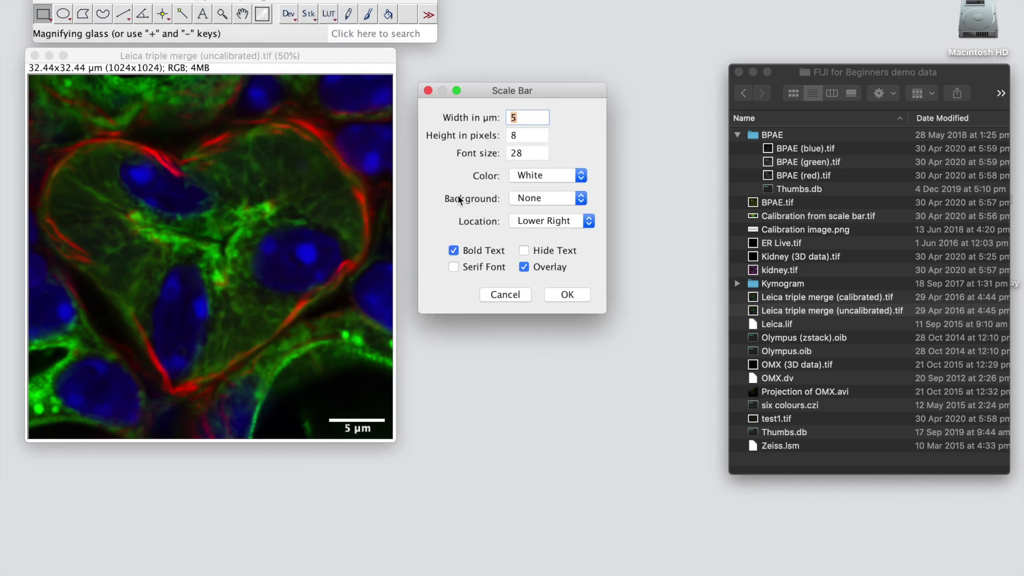
{"action": "left_click_drag", "start_coordinate": [547, 97], "coordinate": [536, 64]}
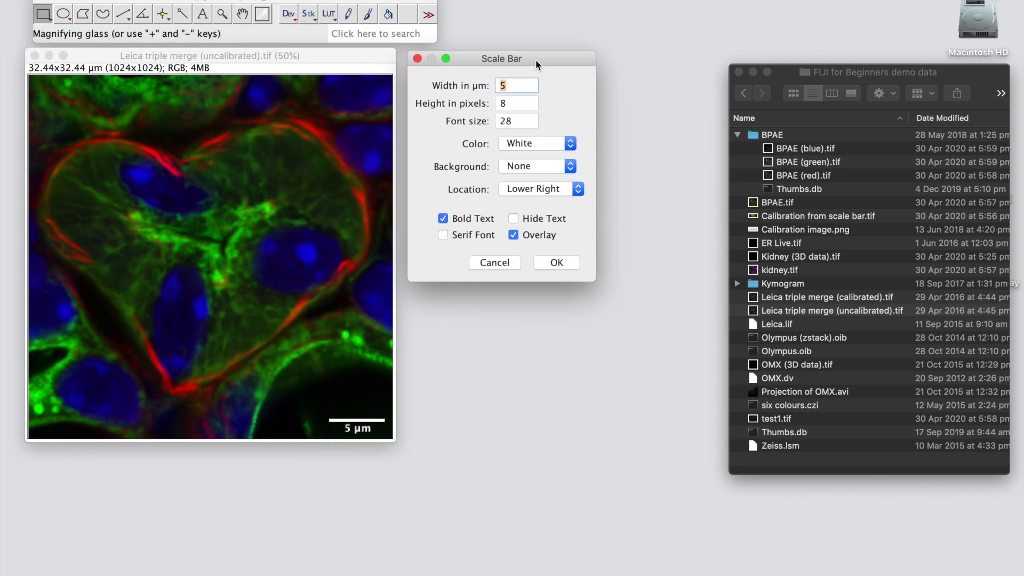
{"action": "left_click", "coordinate": [517, 86]}
{"action": "left_click_drag", "start_coordinate": [509, 81], "coordinate": [491, 88]}
{"action": "type", "text": "100"}
{"action": "key", "text": "BackSpace"}
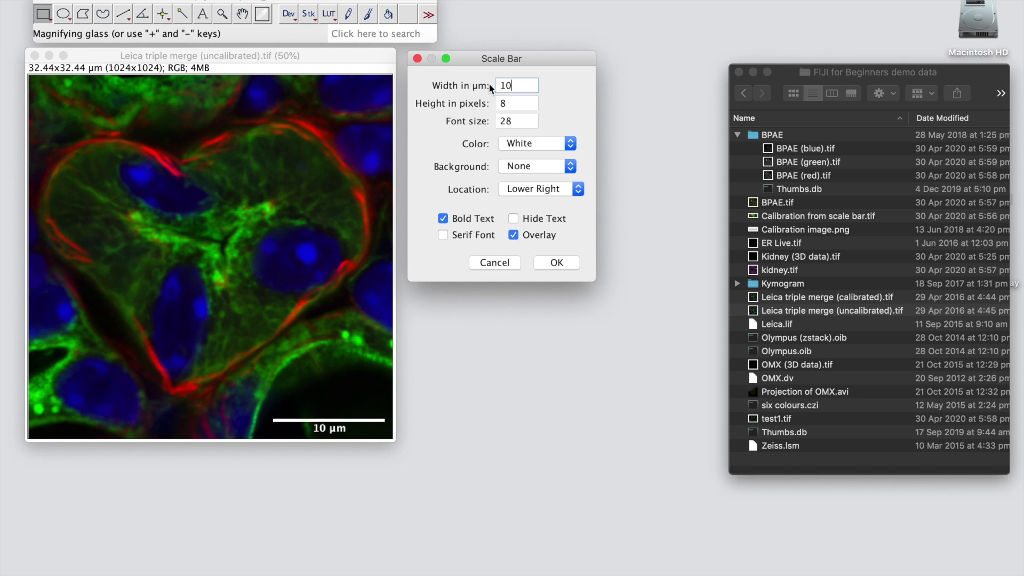
{"action": "key", "text": "BackSpace"}
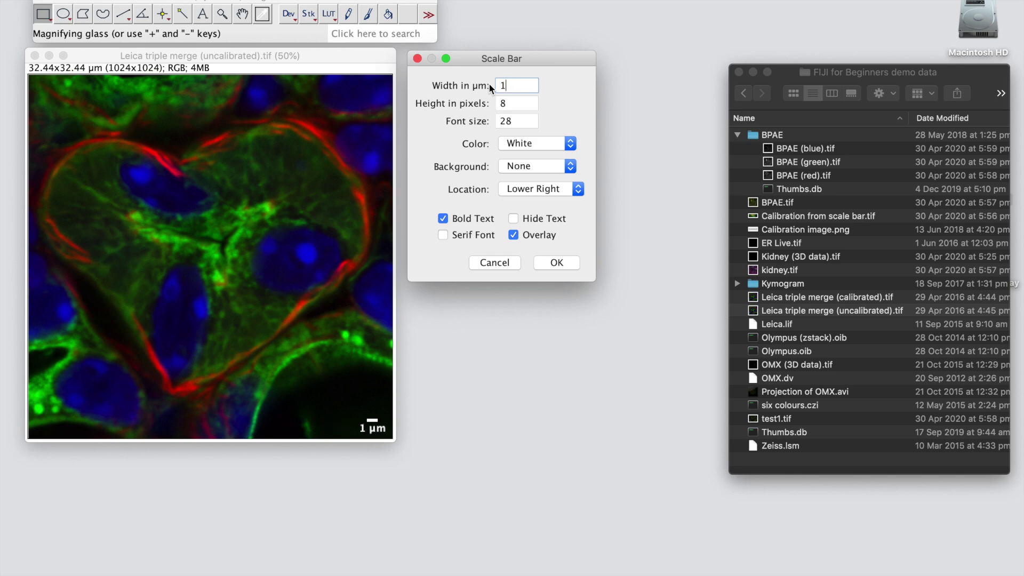
{"action": "type", "text": "0"}
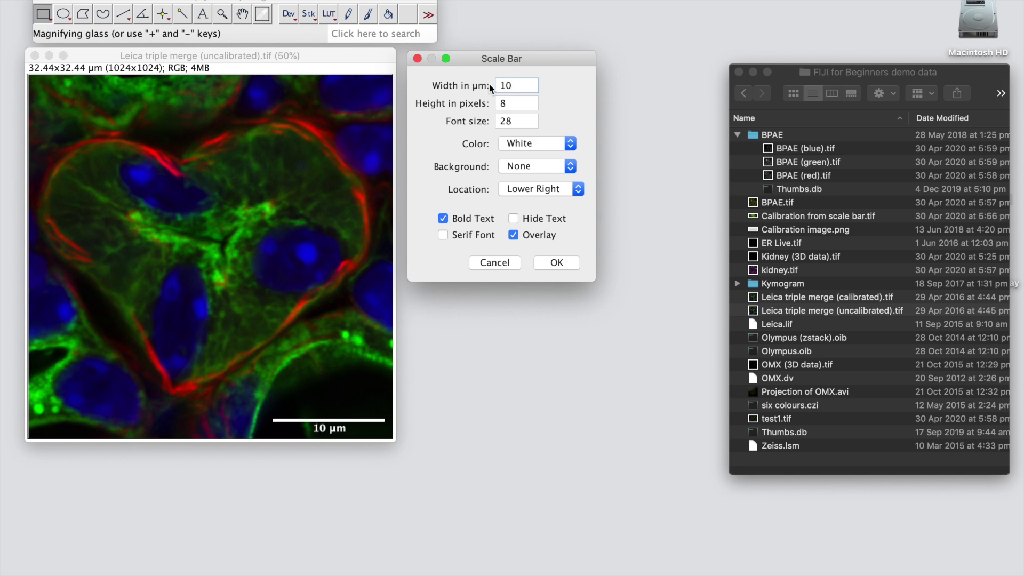
{"action": "key", "text": "BackSpace"}
{"action": "key", "text": "BackSpace"}
{"action": "type", "text": "5"}
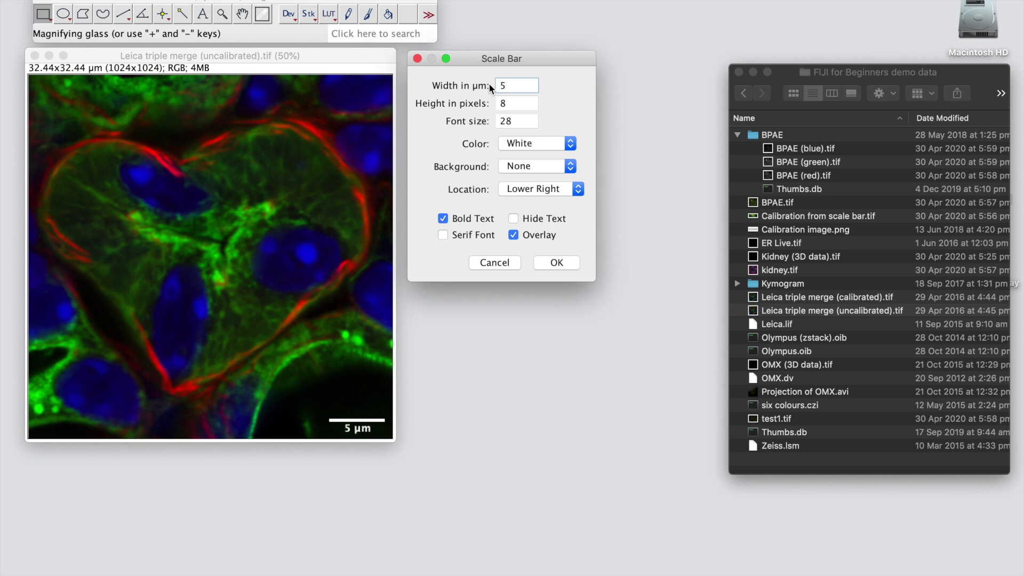
Set bar height 10, location Lower Right, uncheck Overlay, and keep the text label shown.
{"action": "double_click", "coordinate": [514, 102]}
{"action": "type", "text": "100"}
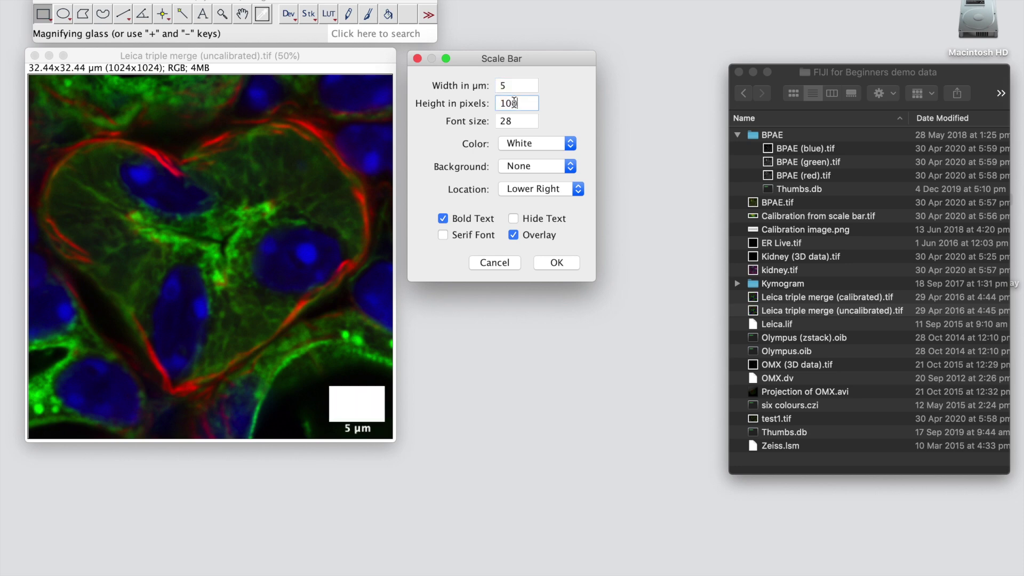
{"action": "key", "text": "BackSpace"}
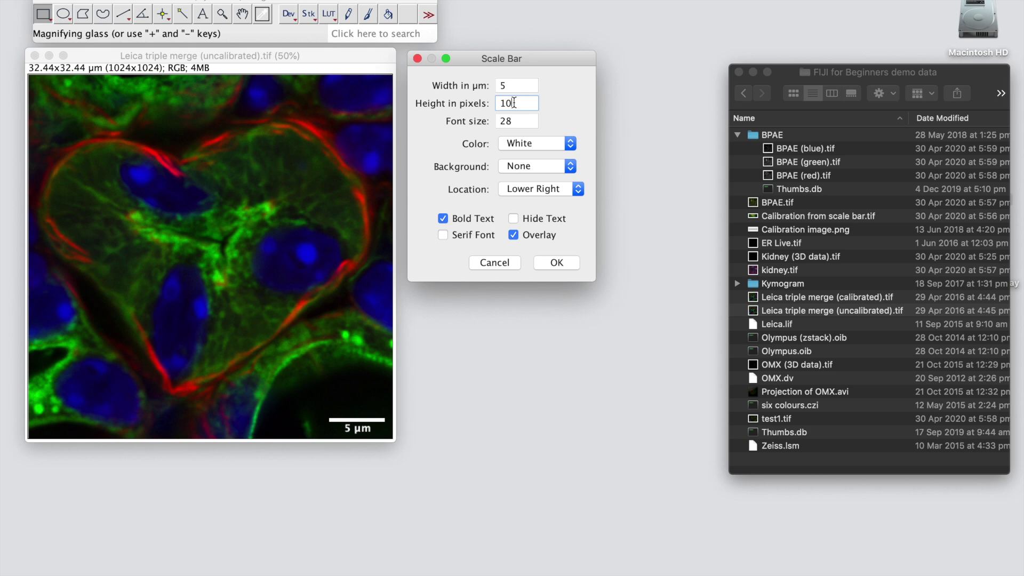
{"action": "double_click", "coordinate": [515, 121]}
{"action": "left_click", "coordinate": [545, 191]}
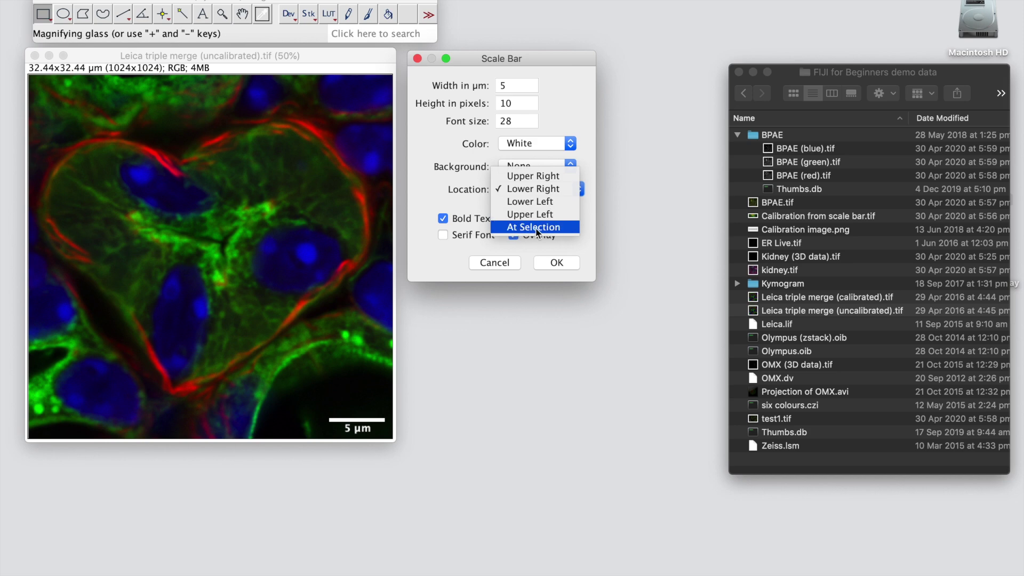
{"action": "left_click", "coordinate": [552, 58]}
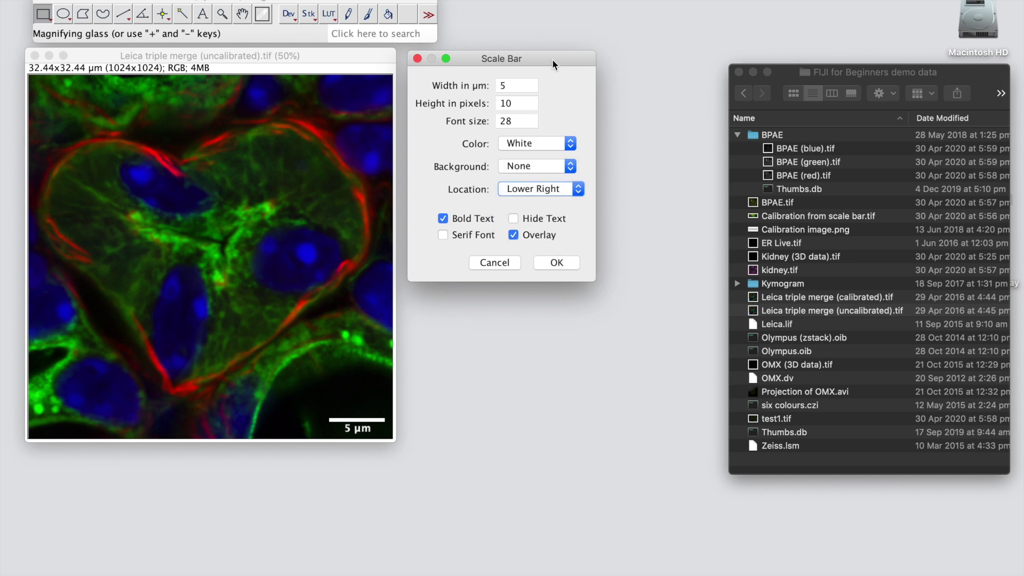
{"action": "left_click", "coordinate": [514, 235]}
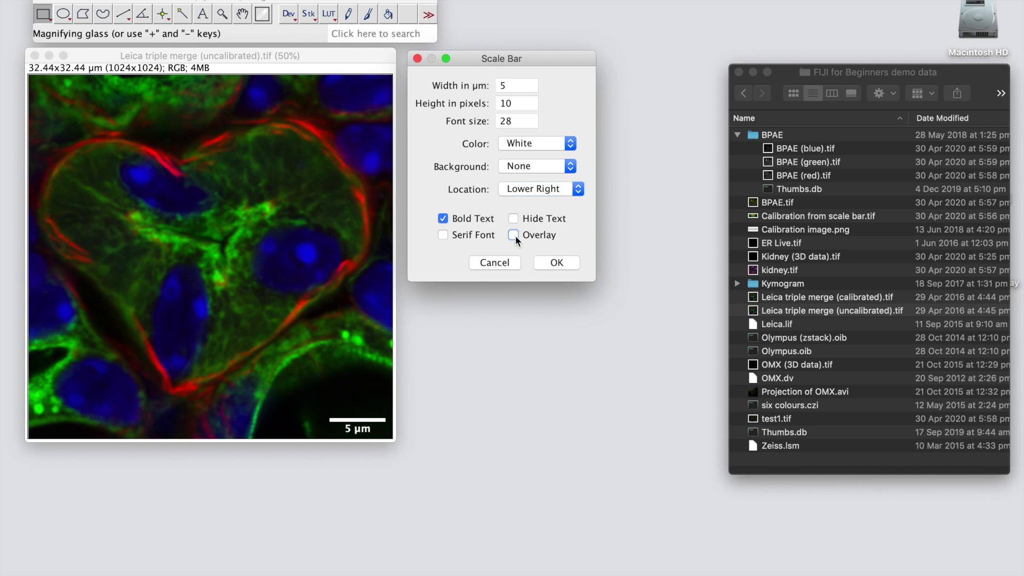
{"action": "left_click", "coordinate": [514, 218]}
{"action": "left_click", "coordinate": [513, 218]}
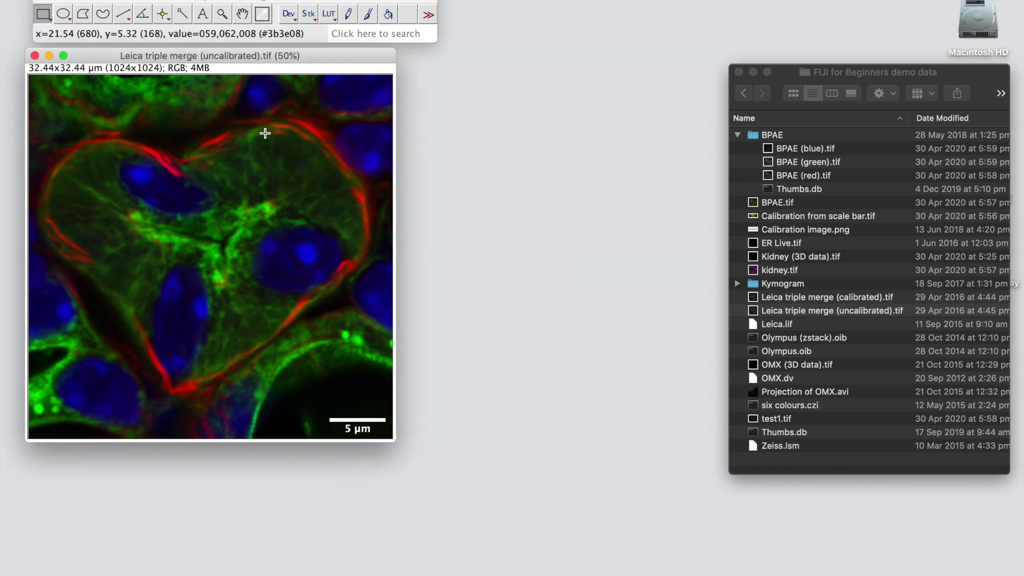
Open the File menu to save the image with its scale bar.
{"action": "left_click", "coordinate": [77, 0]}
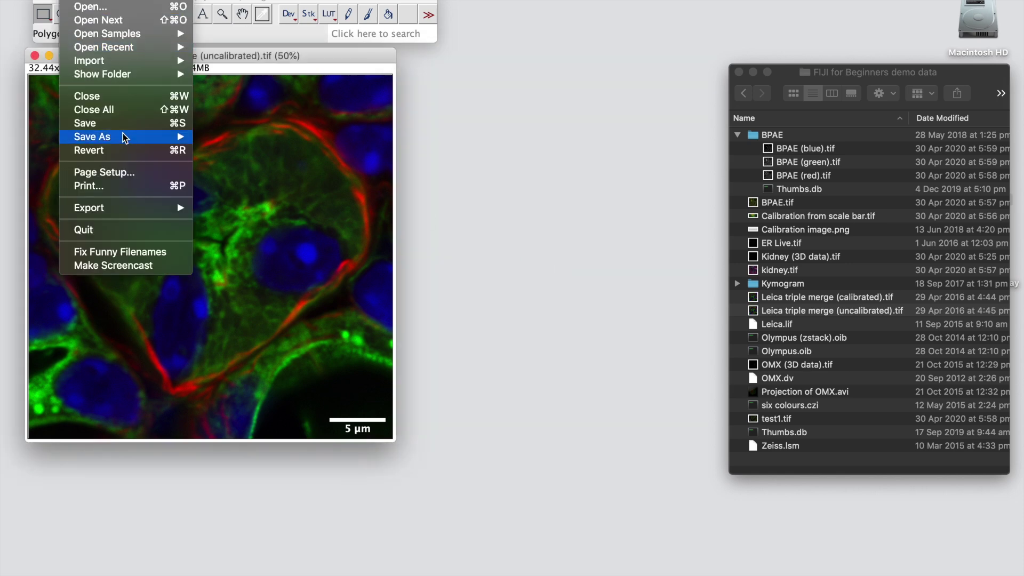